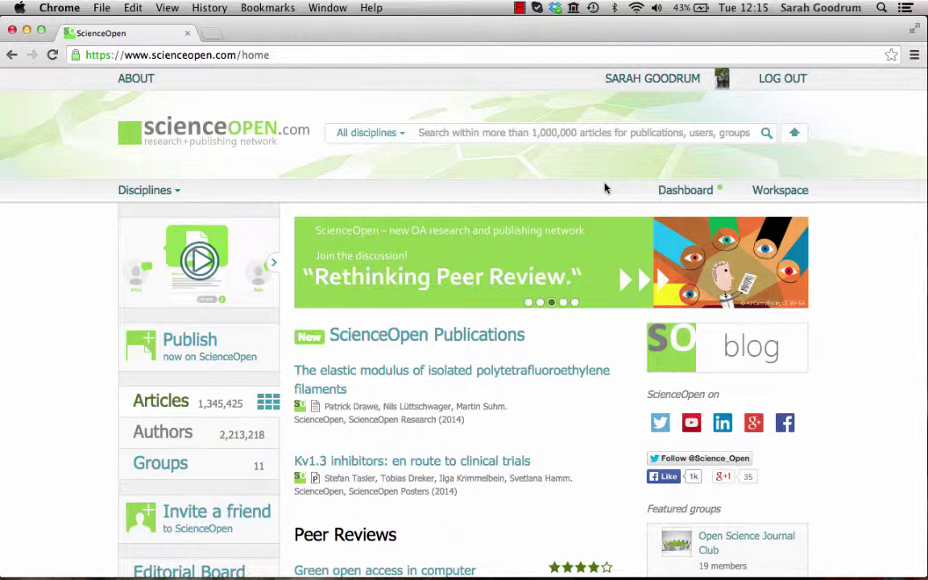
# Step: Start a new article draft via 'Publish now on ScienceOpen'
pyautogui.click(166, 362)
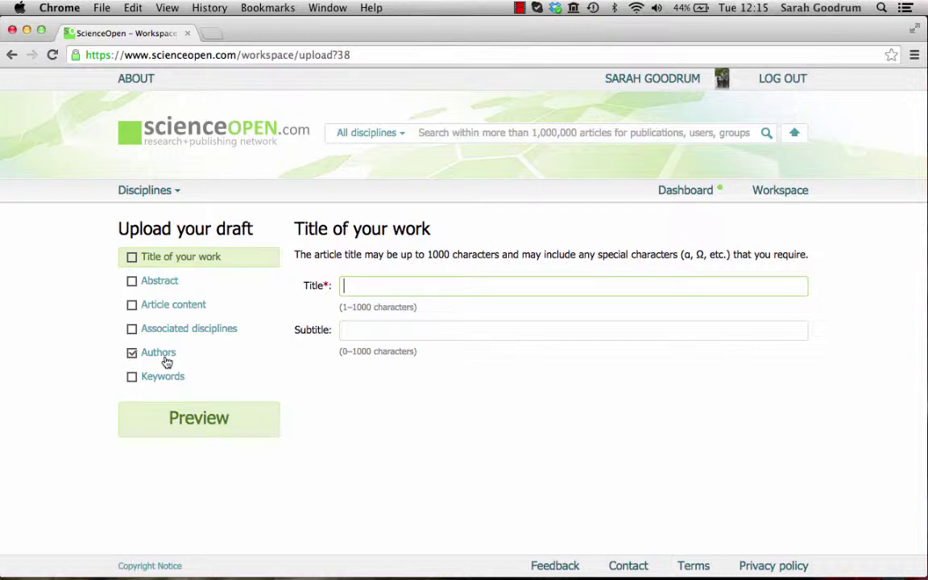
# Step: Fill in title 'Fake Article' and subtitle 'On Fakes and Fakery' from the suggestions
pyautogui.write('Fake Article')
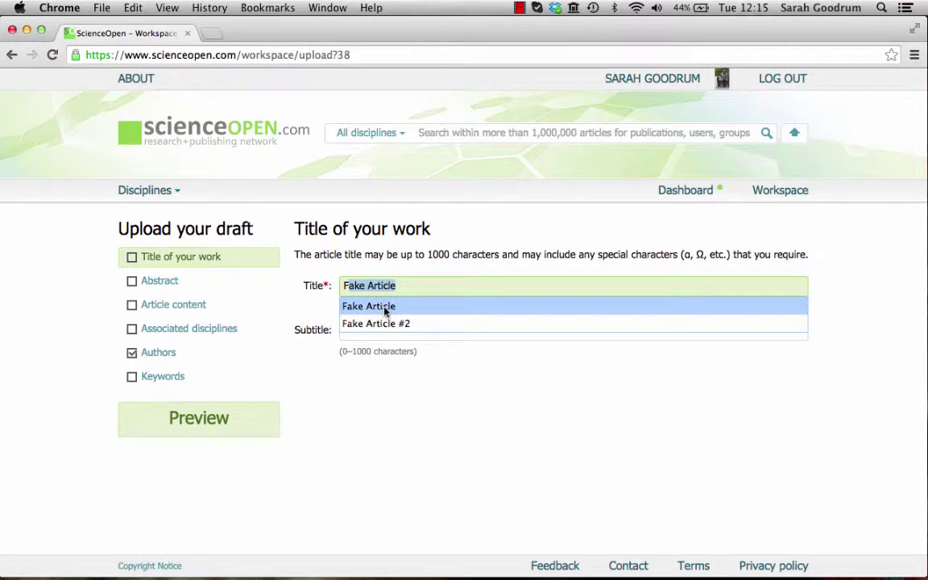
pyautogui.click(385, 306)
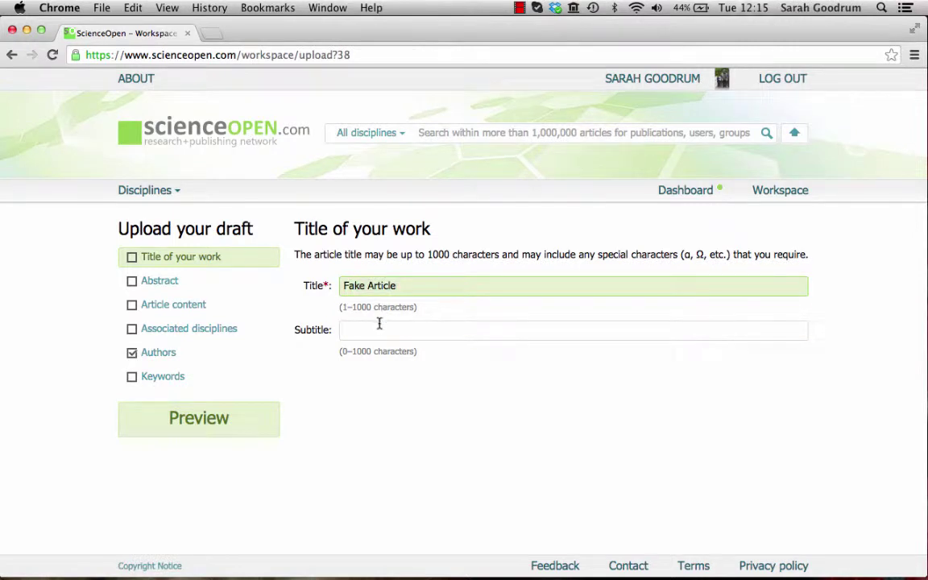
pyautogui.click(377, 332)
pyautogui.write('On Fakes and Fakery')
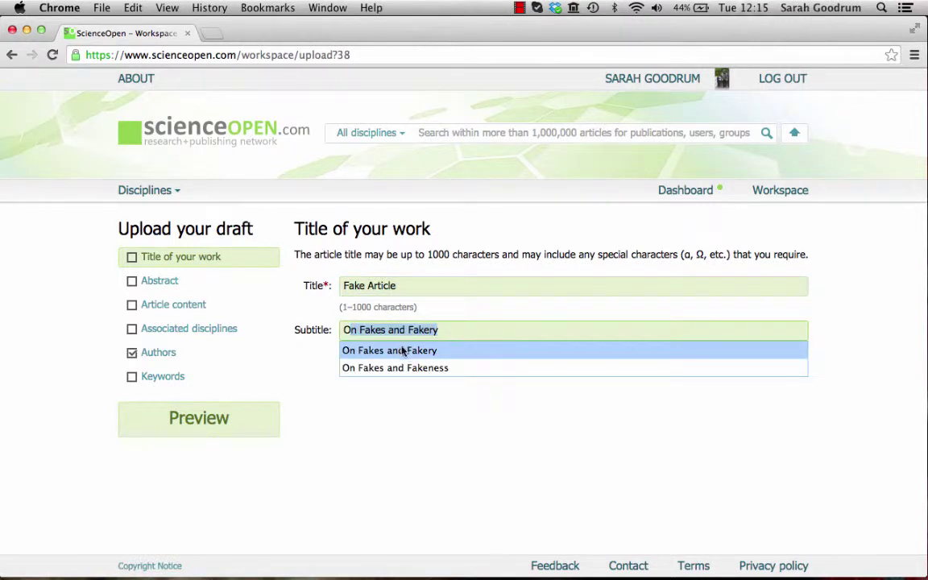
pyautogui.click(406, 351)
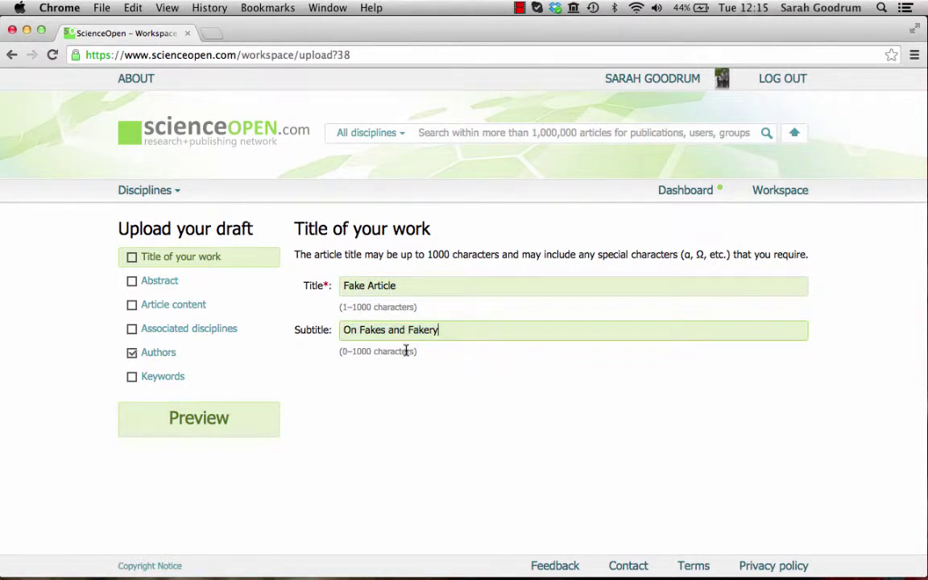
pyautogui.click(166, 283)
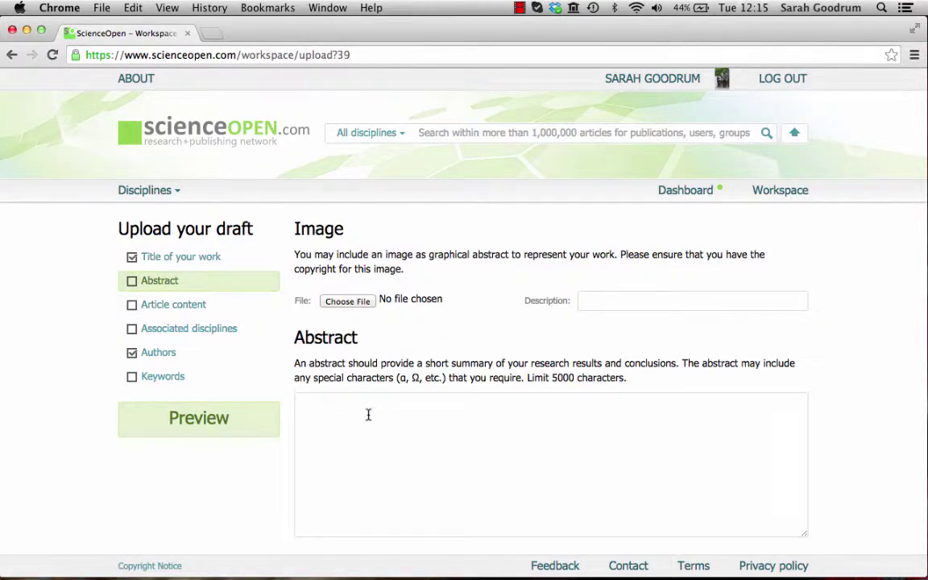
# Step: Enter 'Abstract' as the draft's abstract text
pyautogui.write('ABs')
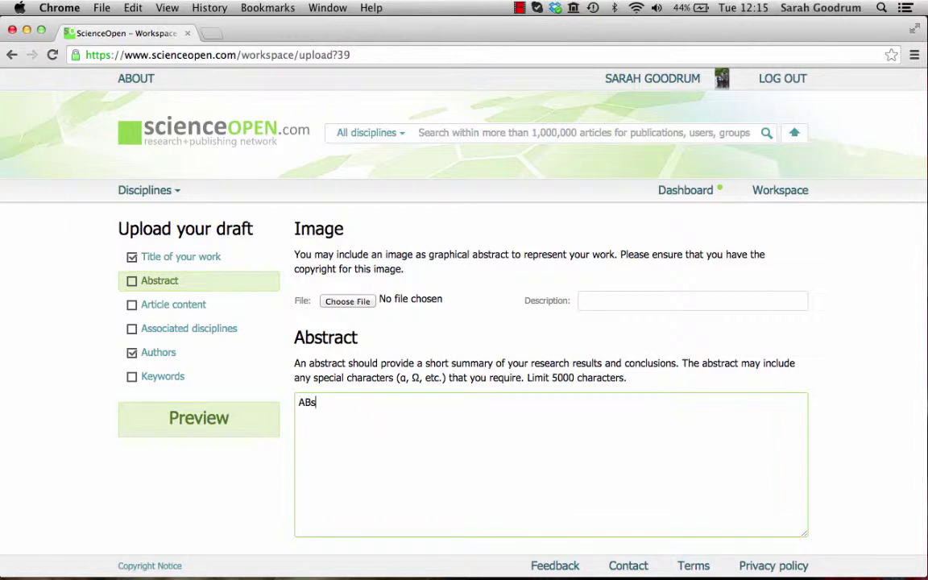
pyautogui.press('BackSpace')
pyautogui.press('BackSpace')
pyautogui.write('bstra')
pyautogui.write('ct')
# Step: Attach GizEcstasy.jpg as the graphical abstract image, described as 'Gizmo'
pyautogui.click(362, 302)
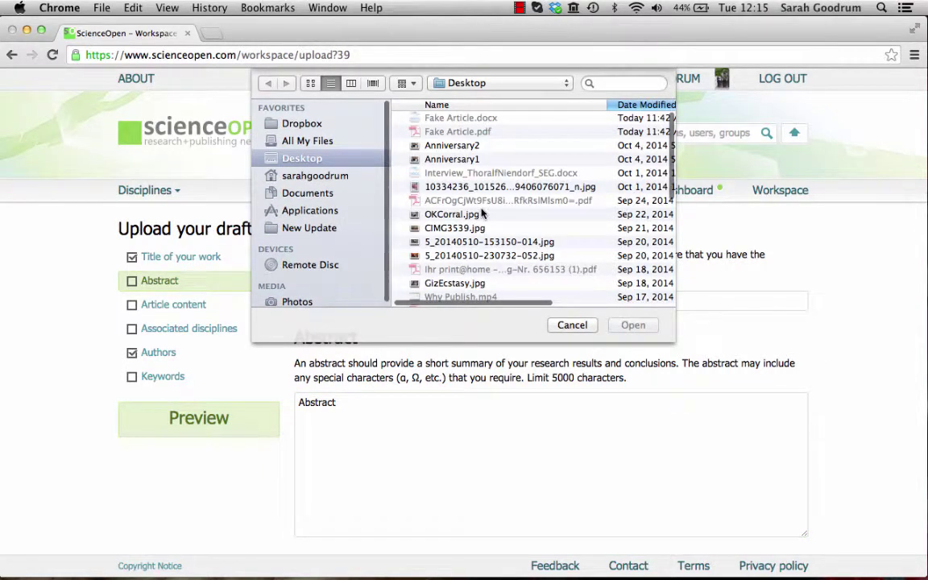
pyautogui.click(455, 284)
pyautogui.doubleClick(455, 284)
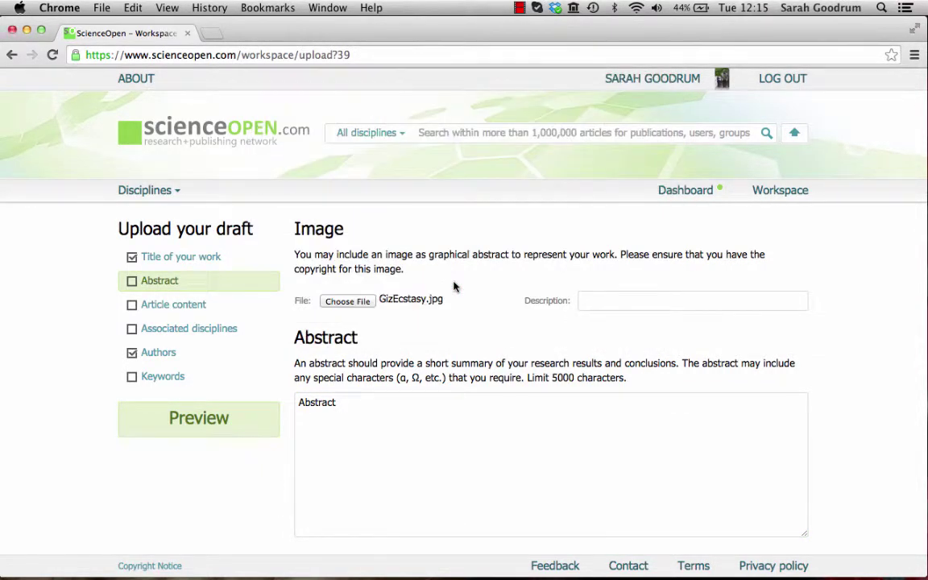
pyautogui.click(608, 307)
pyautogui.write('Gi')
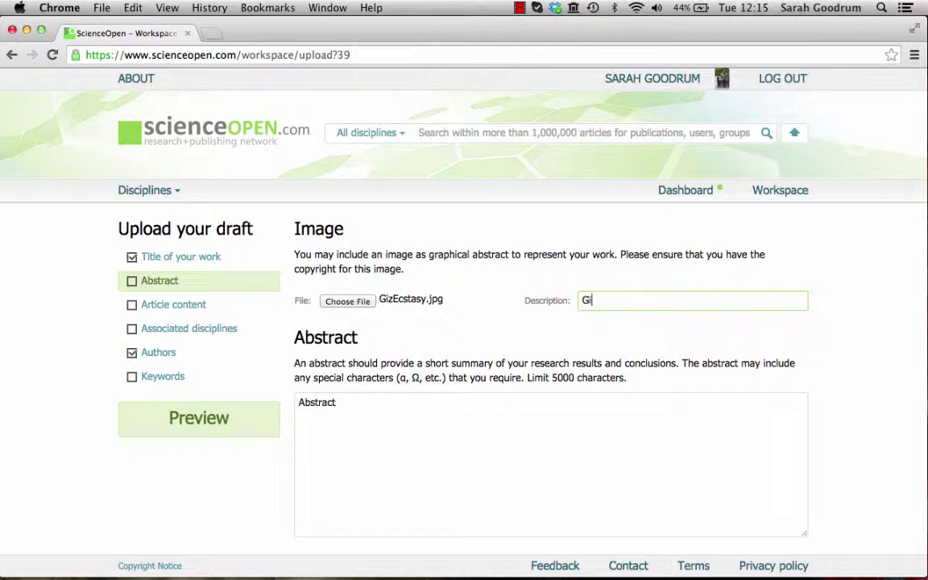
pyautogui.write('zmo')
pyautogui.click(165, 315)
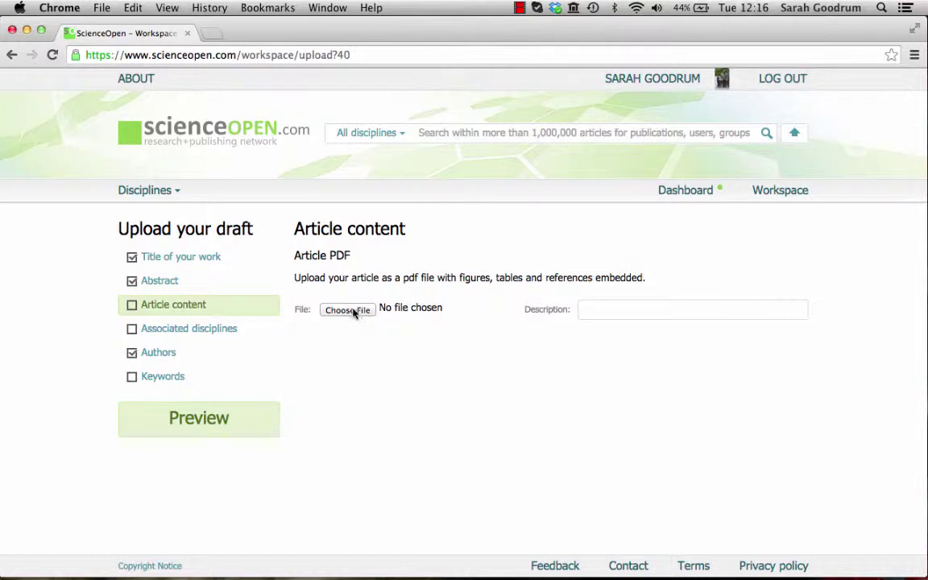
# Step: Attach Fake Article.pdf from the Desktop as article content, described 'Fake Article is fake.'
pyautogui.click(348, 310)
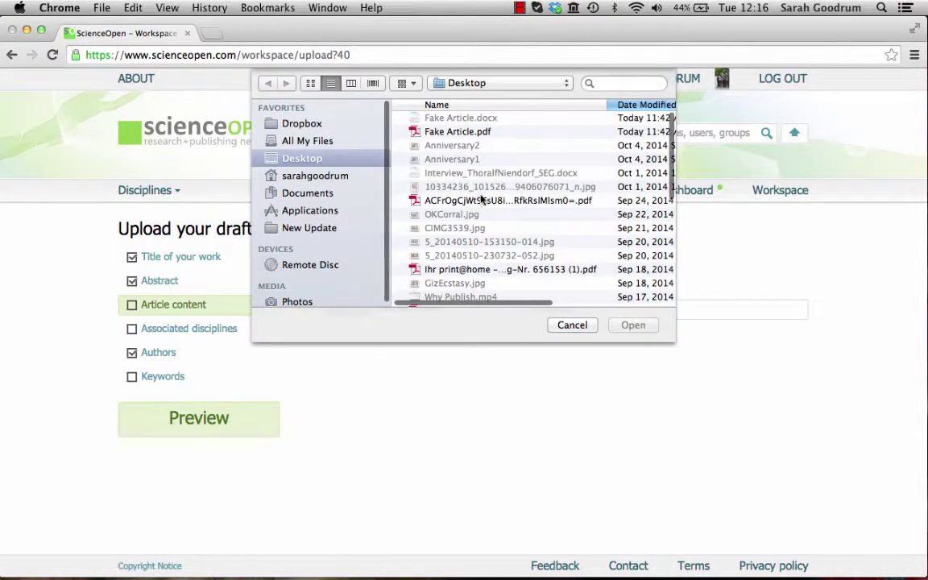
pyautogui.click(447, 130)
pyautogui.press('Return')
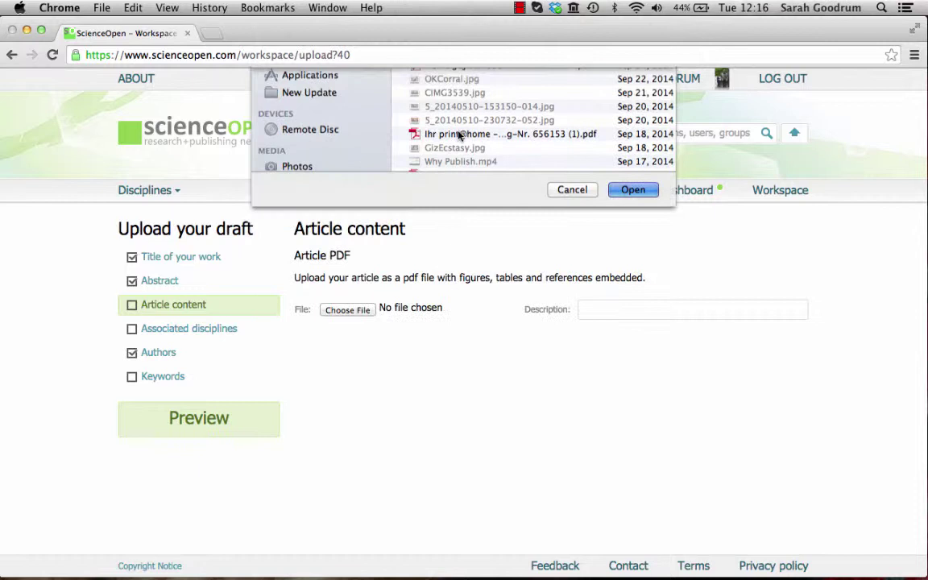
pyautogui.click(624, 308)
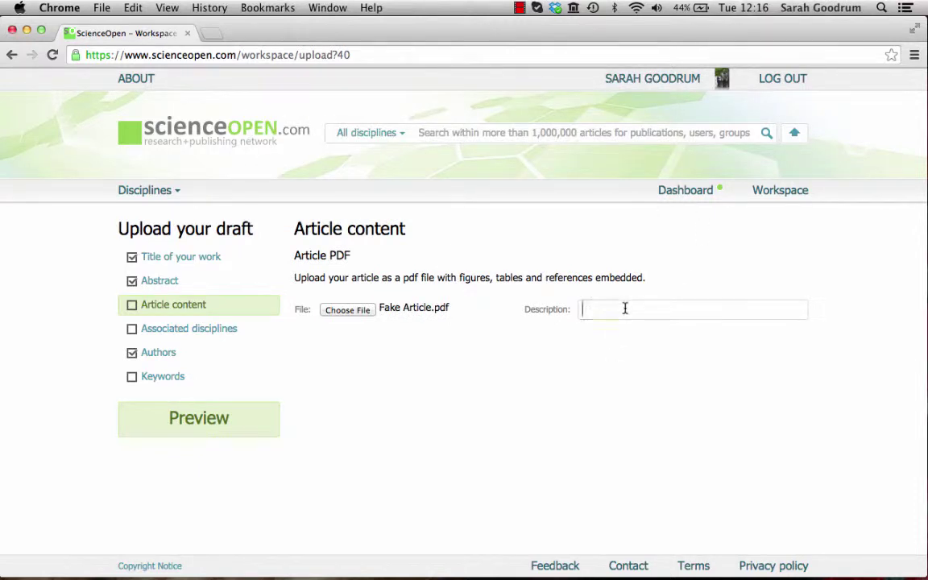
pyautogui.write('Fake')
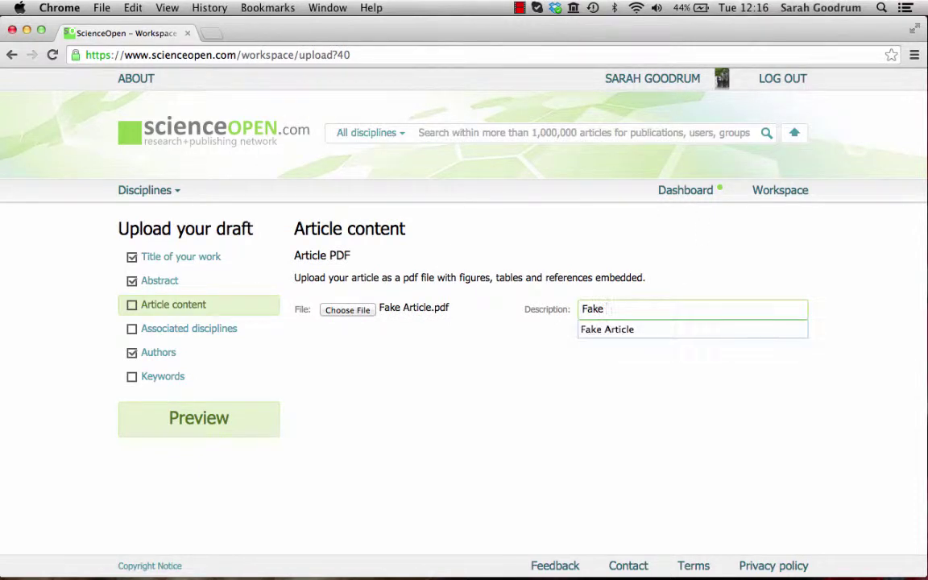
pyautogui.write(' Article is fa')
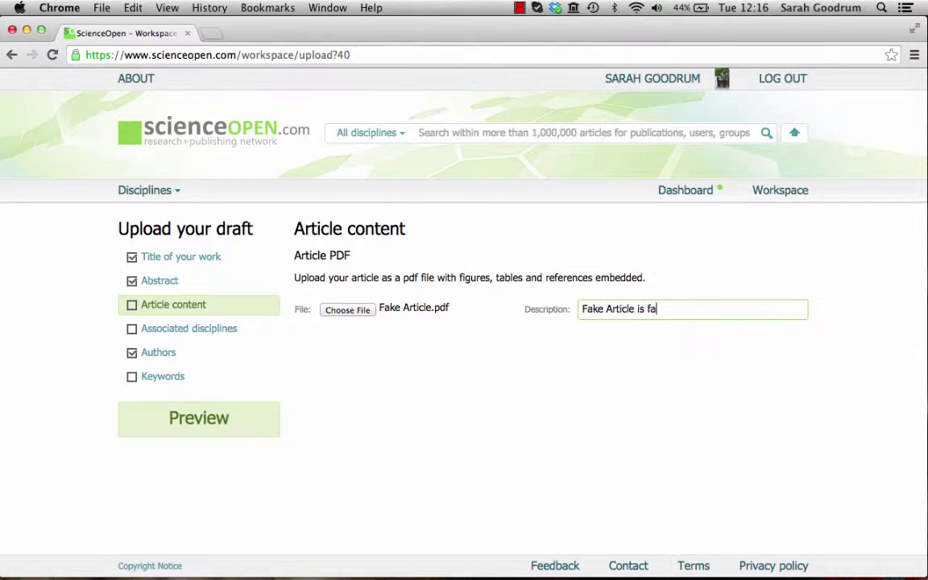
pyautogui.write('ke.')
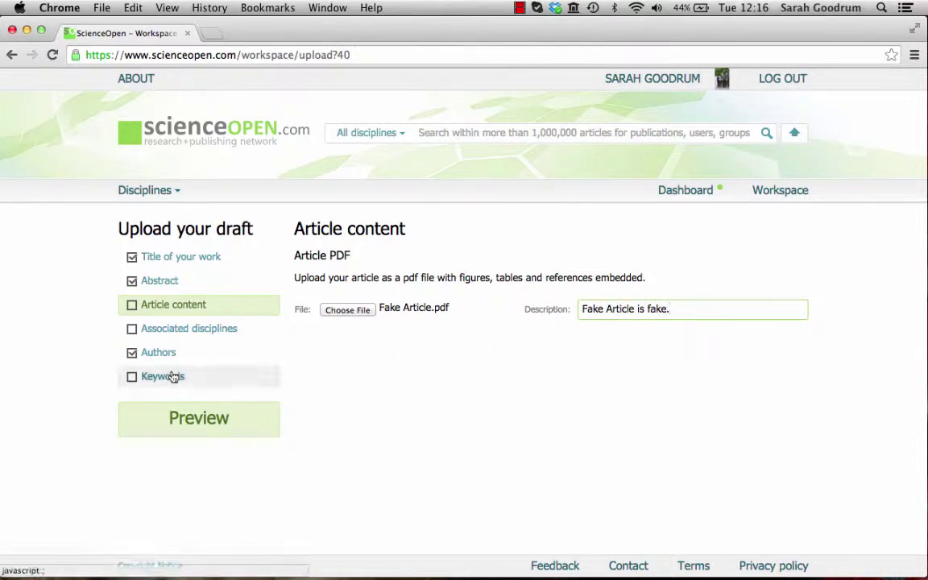
pyautogui.click(191, 329)
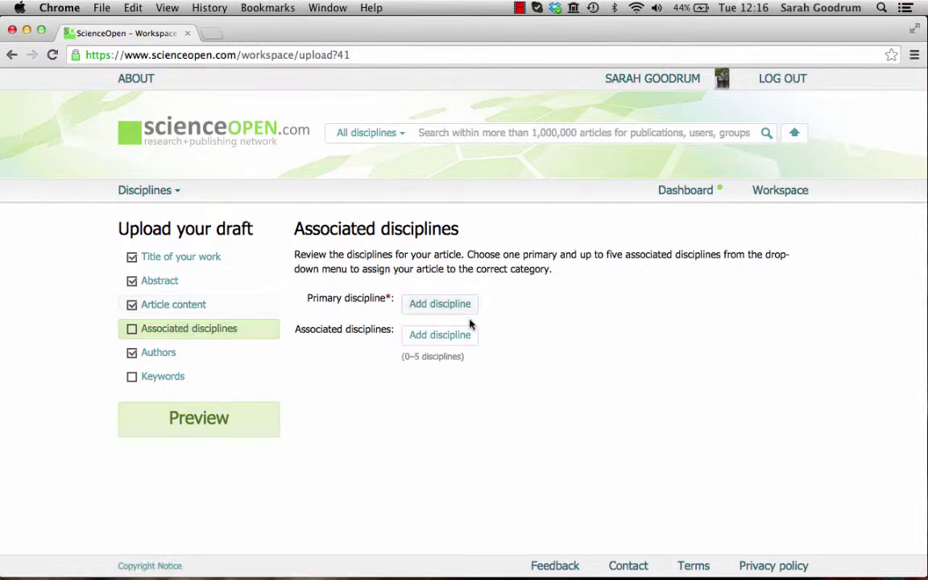
# Step: Pick Arts as the primary discipline and Architecture as an associated discipline
pyautogui.click(441, 306)
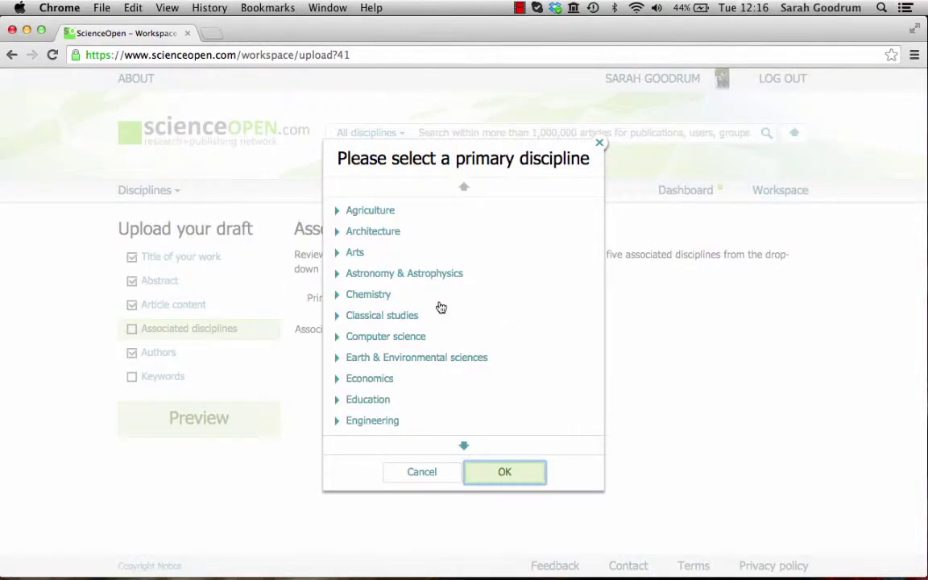
pyautogui.click(357, 251)
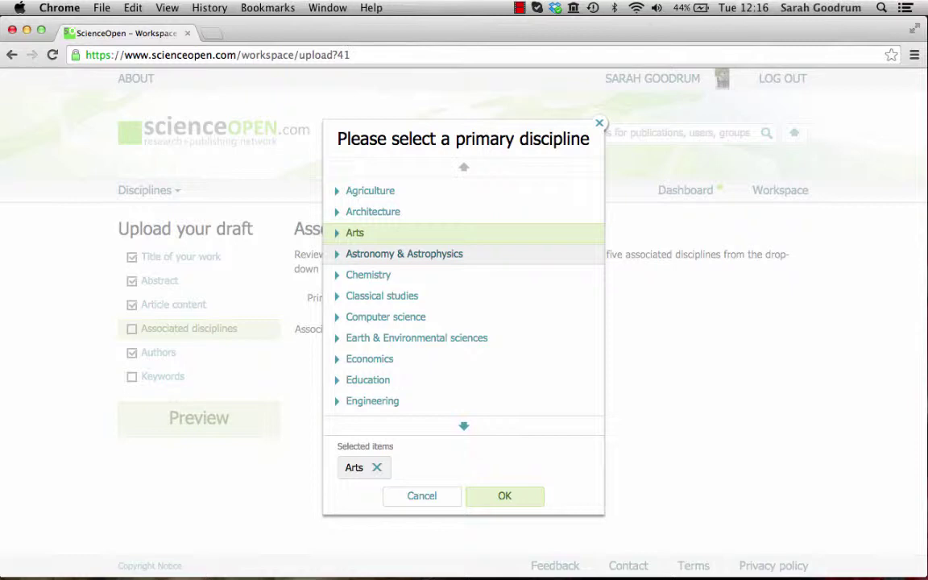
pyautogui.click(514, 499)
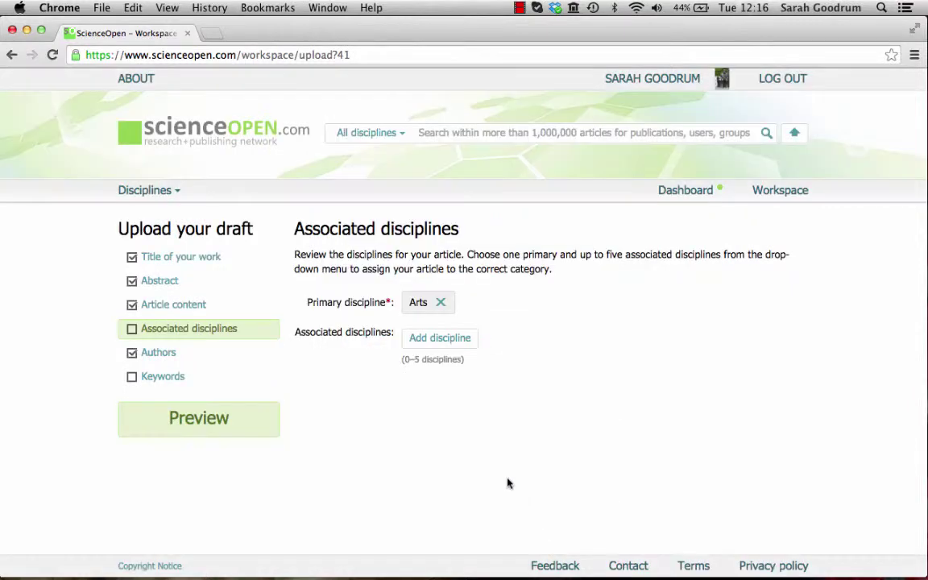
pyautogui.click(436, 342)
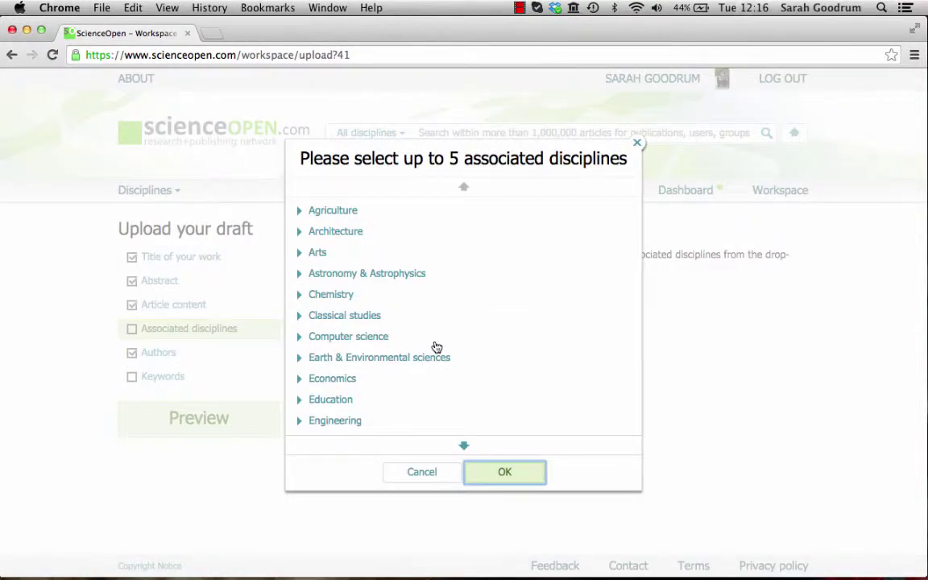
pyautogui.click(342, 233)
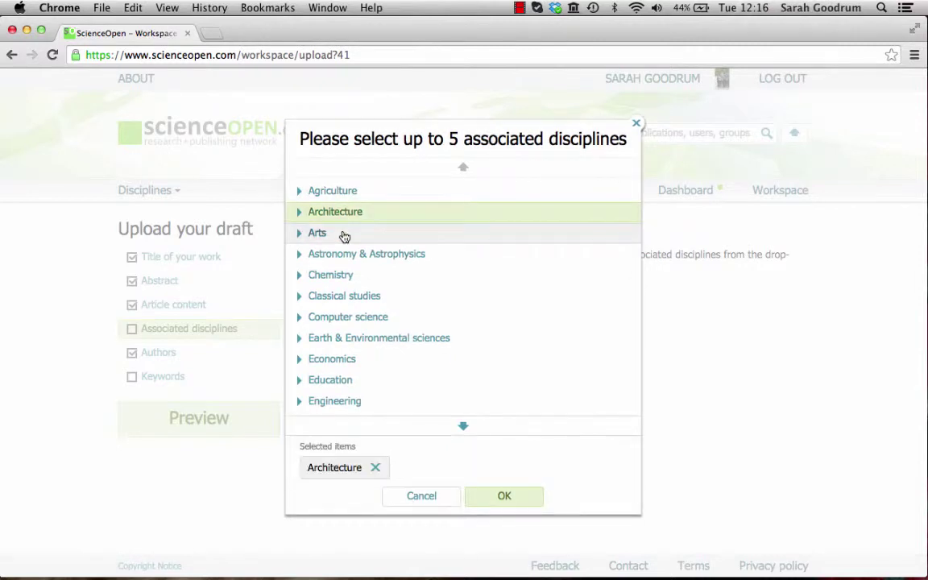
pyautogui.click(513, 503)
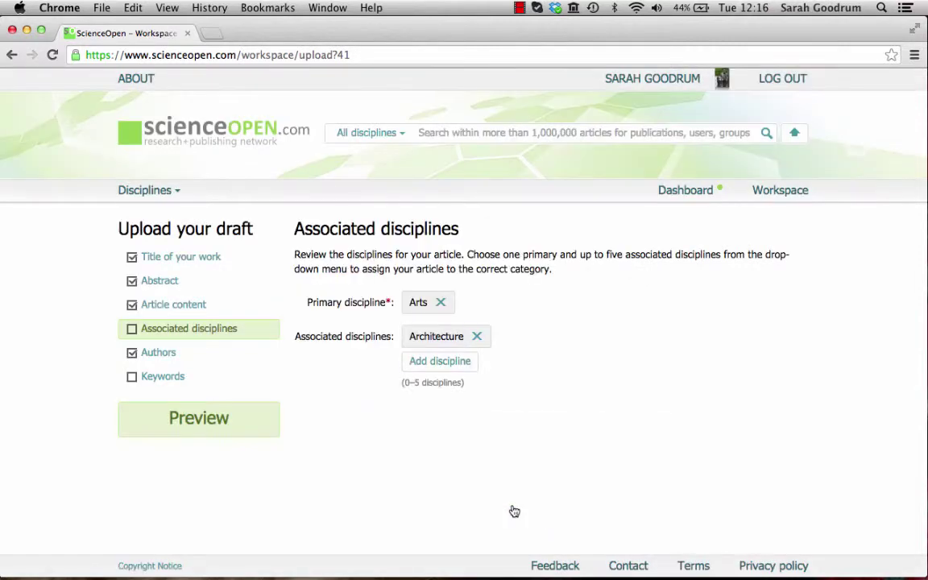
# Step: Open the Authors step and add an author entry
pyautogui.click(158, 353)
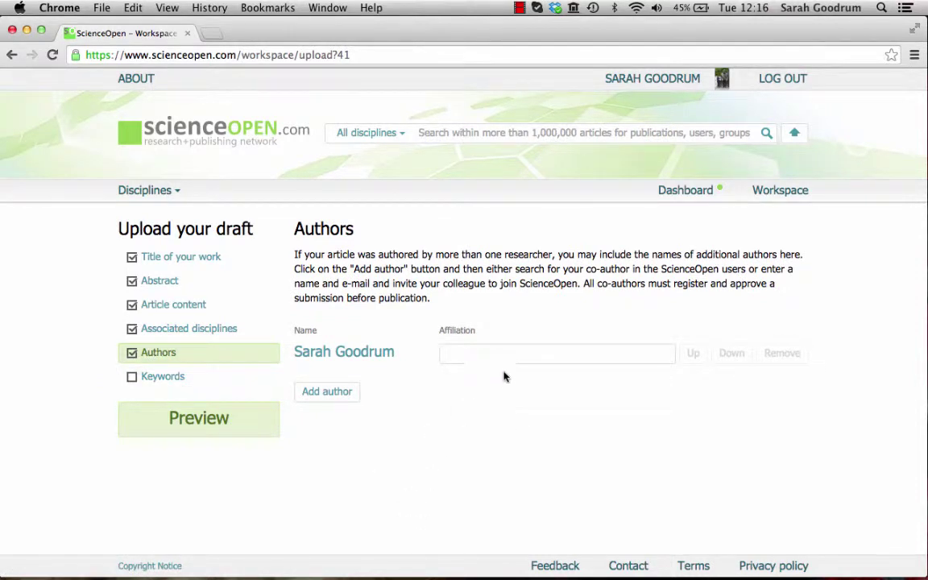
pyautogui.click(342, 400)
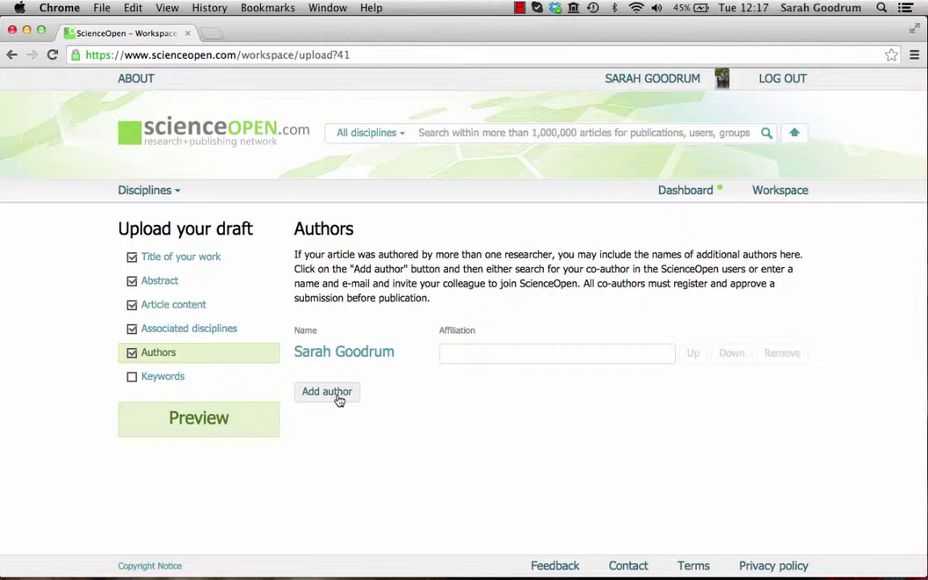
# Step: Enter 'Fakes' as the draft's first keyword
pyautogui.click(159, 377)
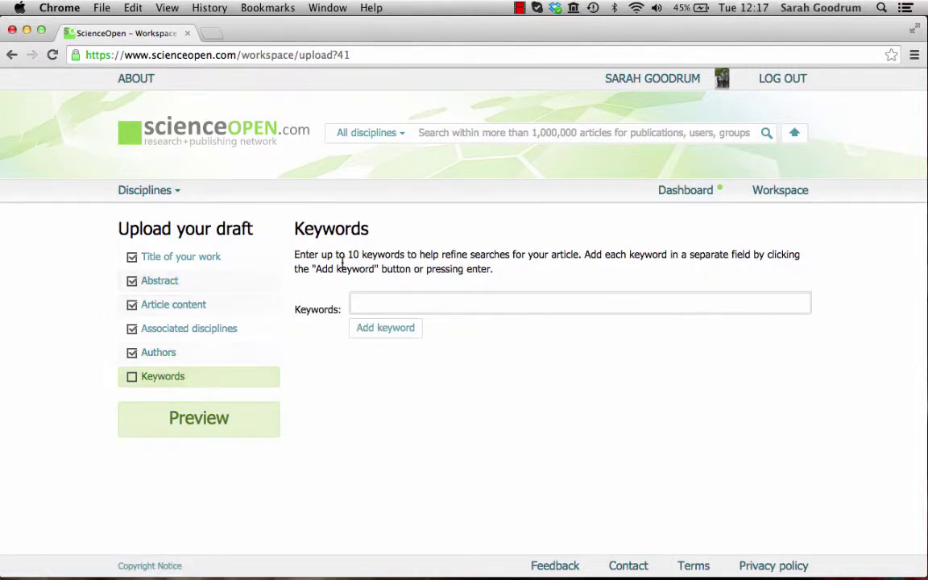
pyautogui.click(402, 307)
pyautogui.write('Fa')
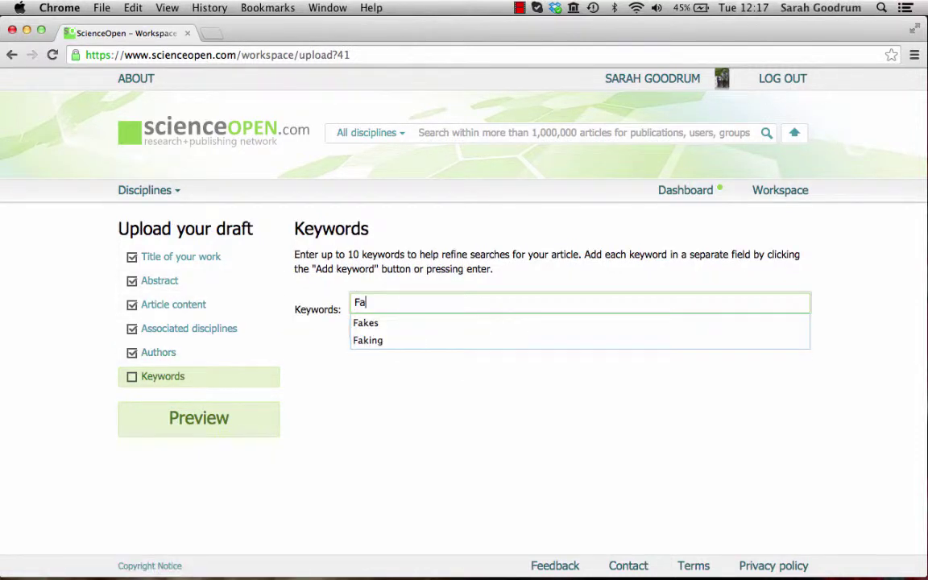
pyautogui.write('kes')
pyautogui.press('Return')
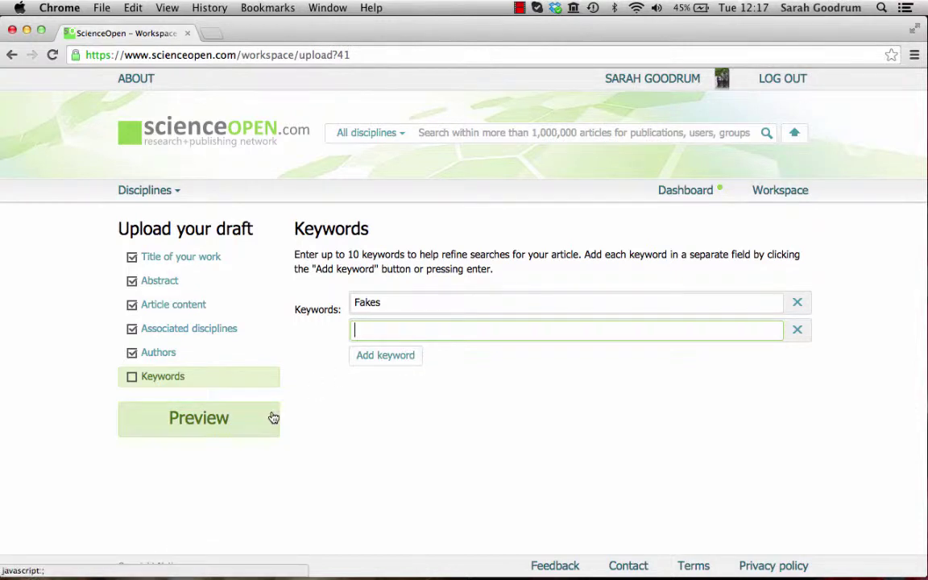
# Step: Review the Fake Article preview and save it as a draft
pyautogui.click(197, 415)
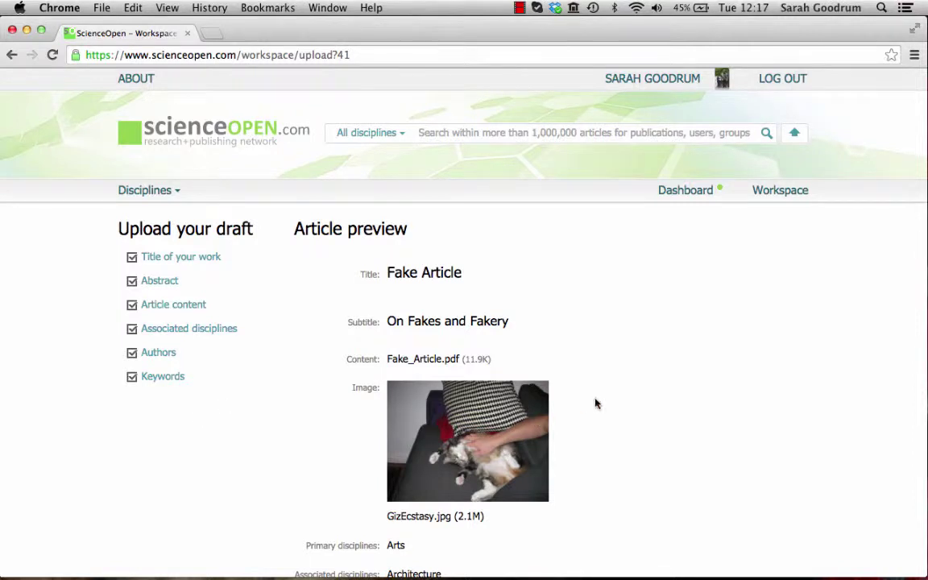
pyautogui.scroll(-5, 596, 403)
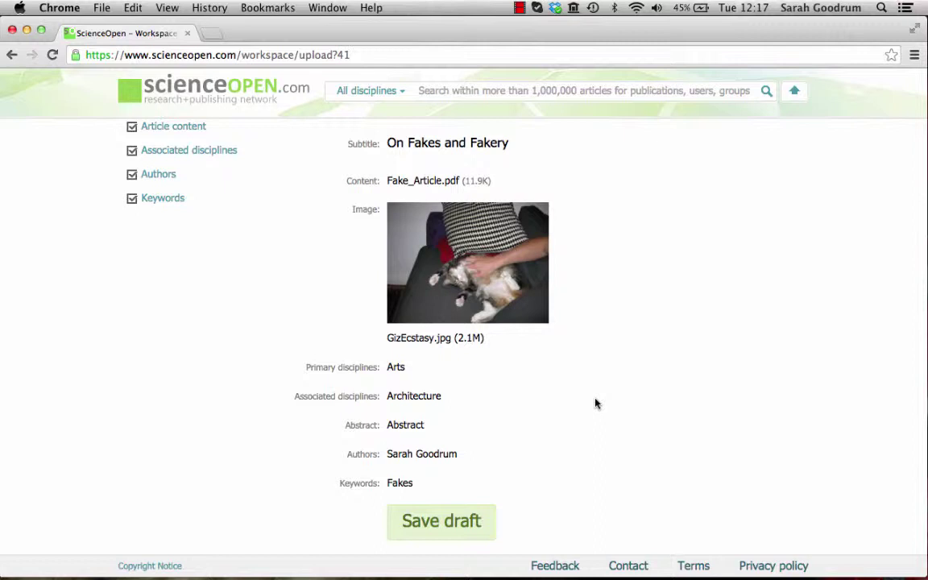
pyautogui.click(432, 524)
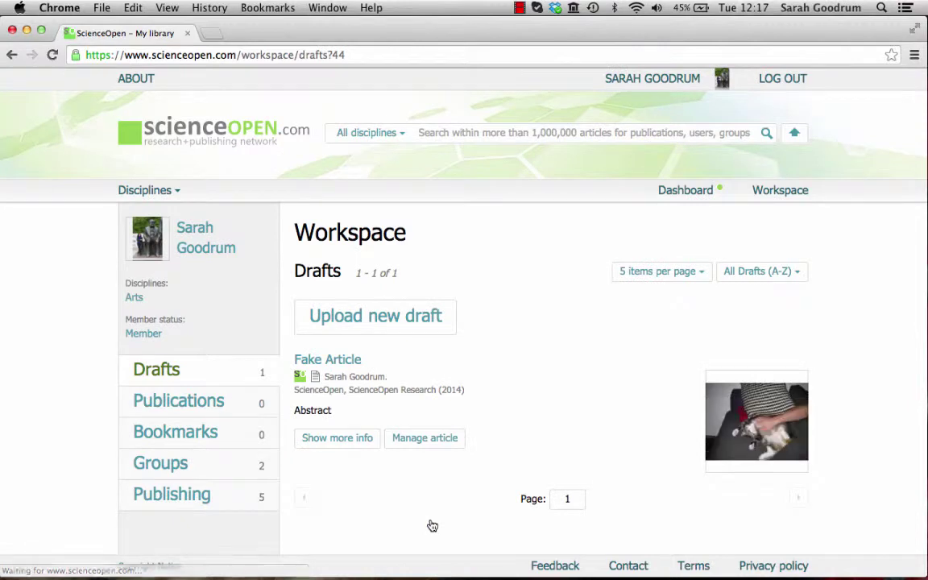
# Step: Open Manage article for Fake Article in the Workspace drafts
pyautogui.click(424, 438)
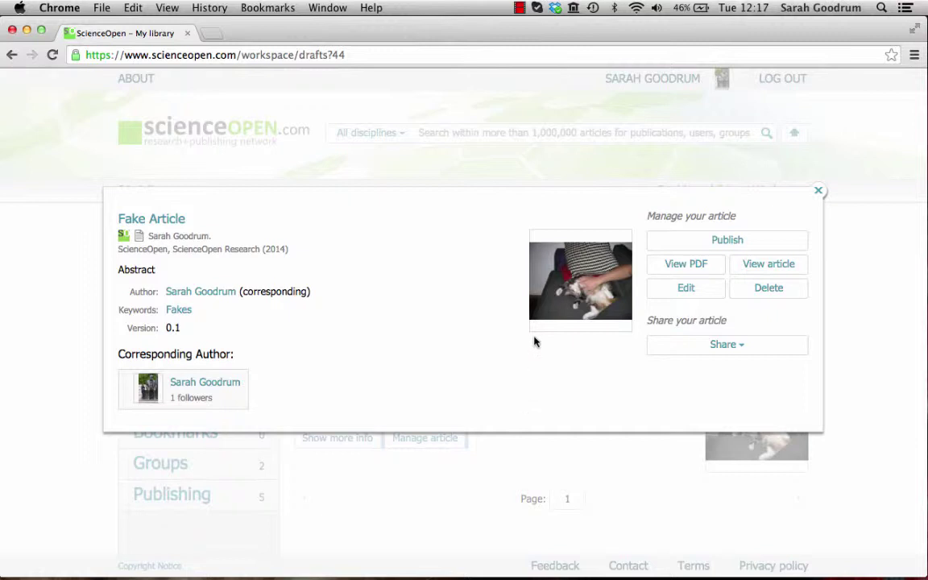
# Step: Begin publishing Fake Article and choose Fake Article.docx as a source file
pyautogui.click(747, 239)
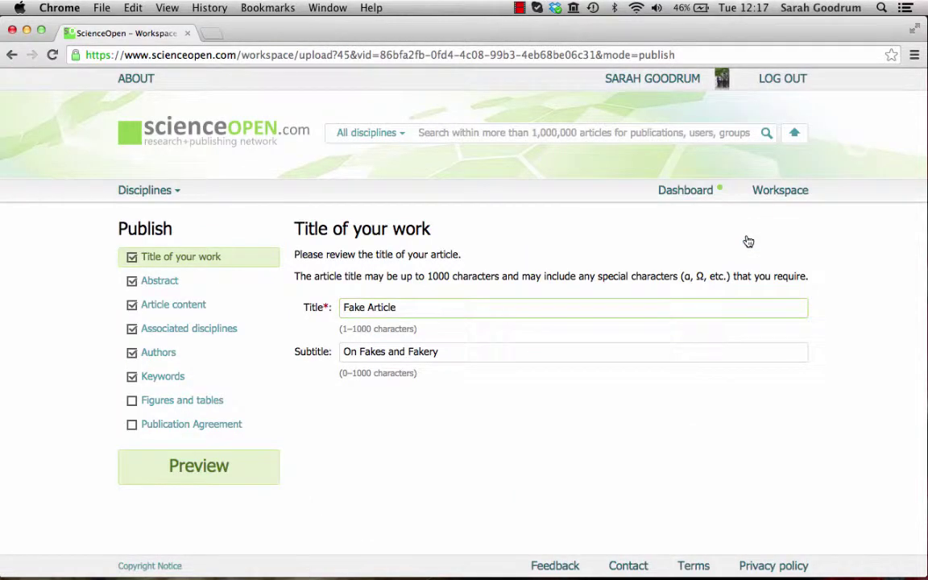
pyautogui.click(183, 306)
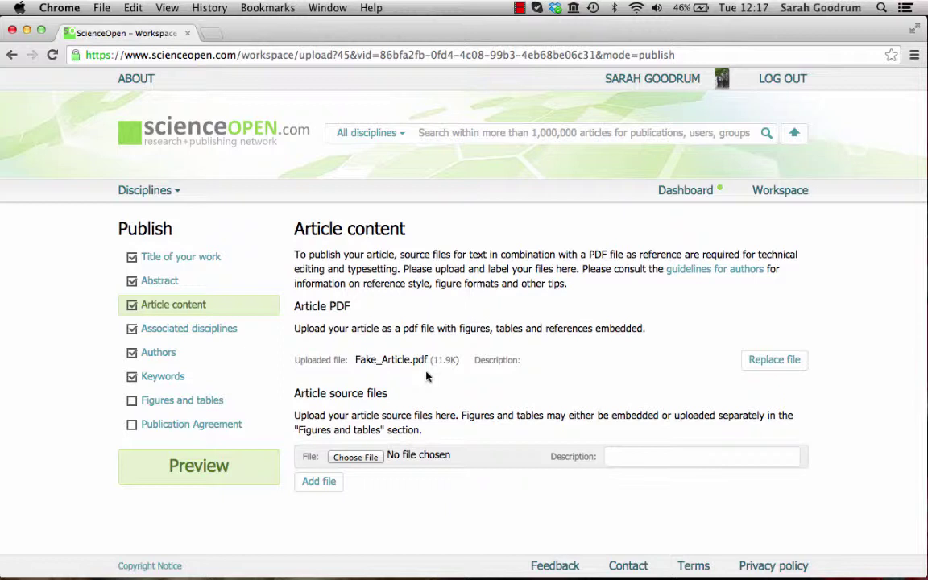
pyautogui.click(366, 460)
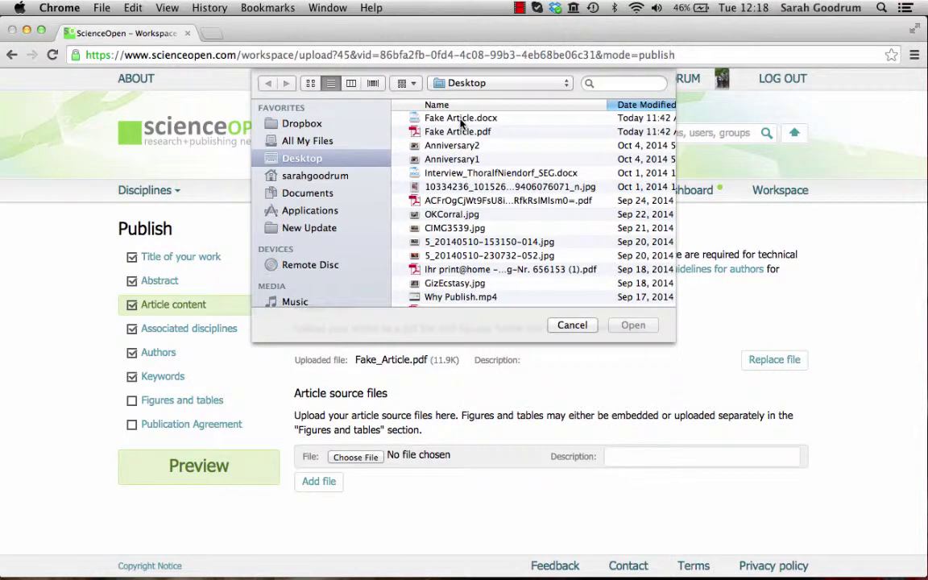
pyautogui.doubleClick(462, 120)
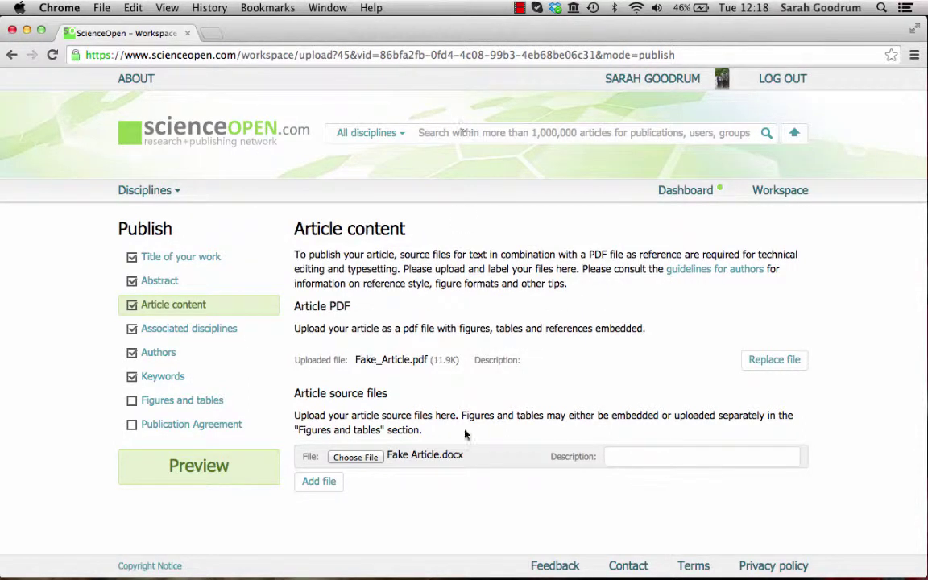
# Step: Describe the source file as 'Fake article text' and add a second source-file slot
pyautogui.click(636, 455)
pyautogui.write('Fakes')
pyautogui.press('BackSpace')
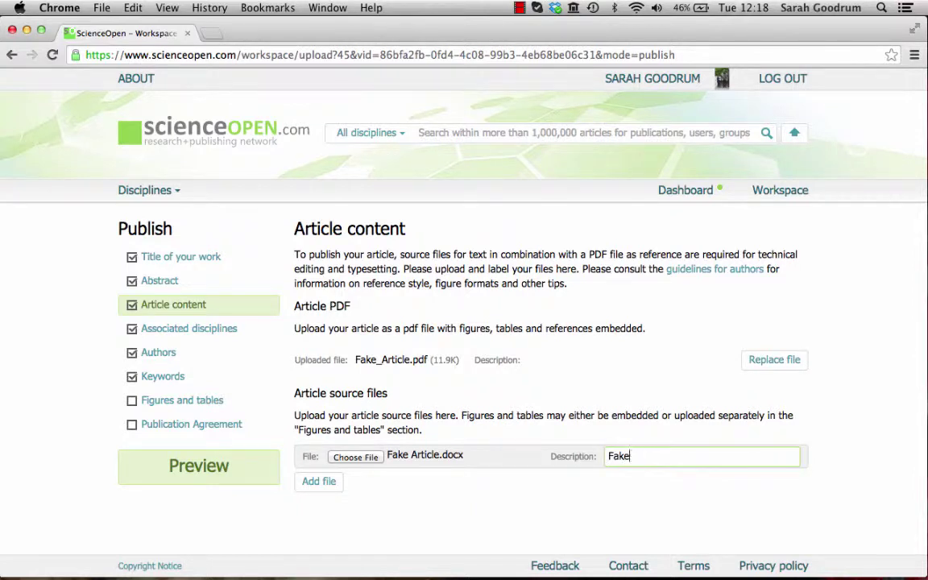
pyautogui.write(' article text')
pyautogui.click(323, 486)
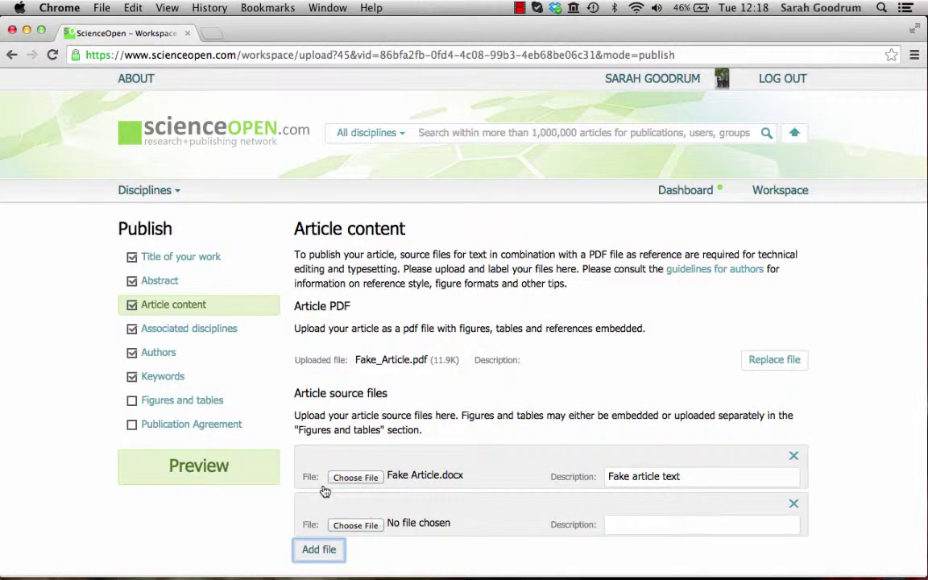
pyautogui.scroll(-1, 325, 491)
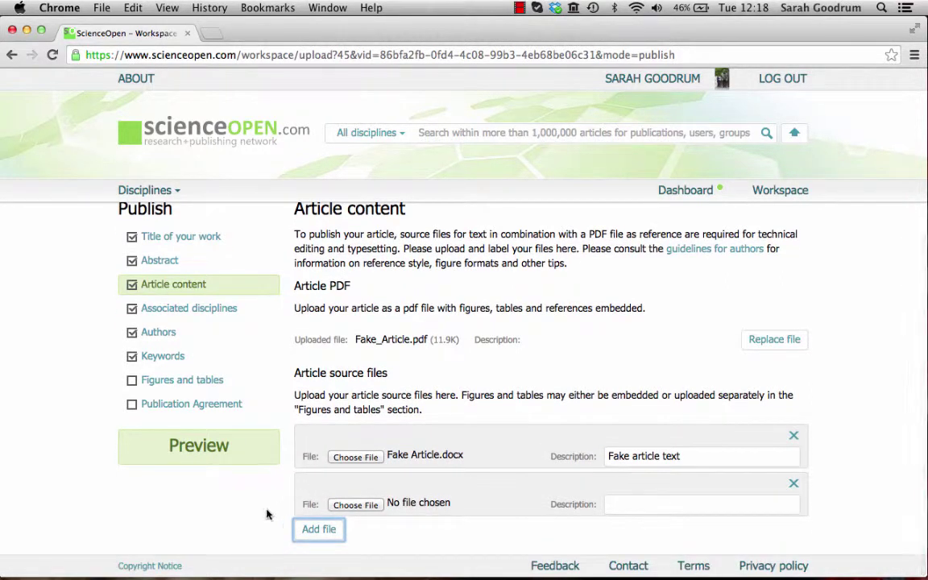
# Step: Attach GizEcstasy.jpg as a figure described 'Fake Figure', then add a second empty file slot
pyautogui.click(177, 384)
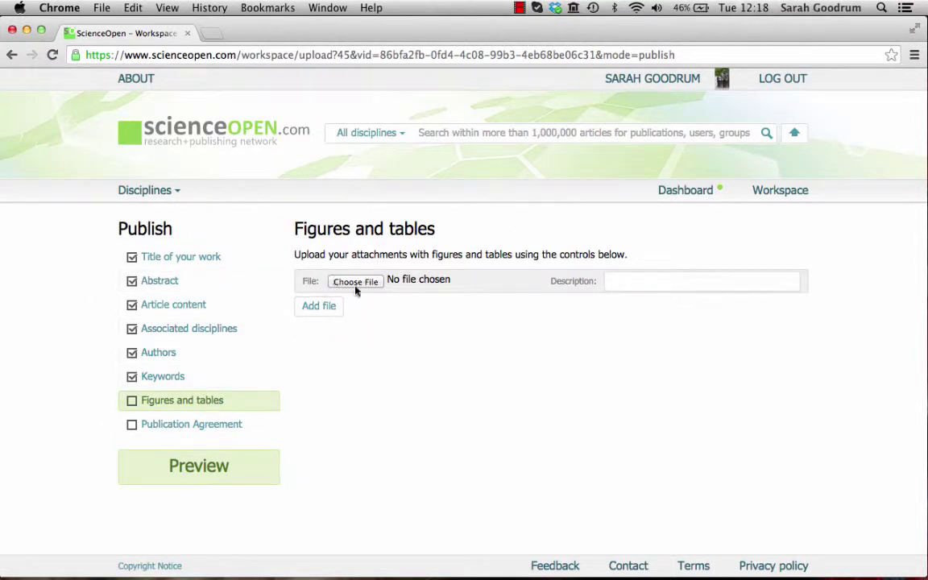
pyautogui.click(355, 286)
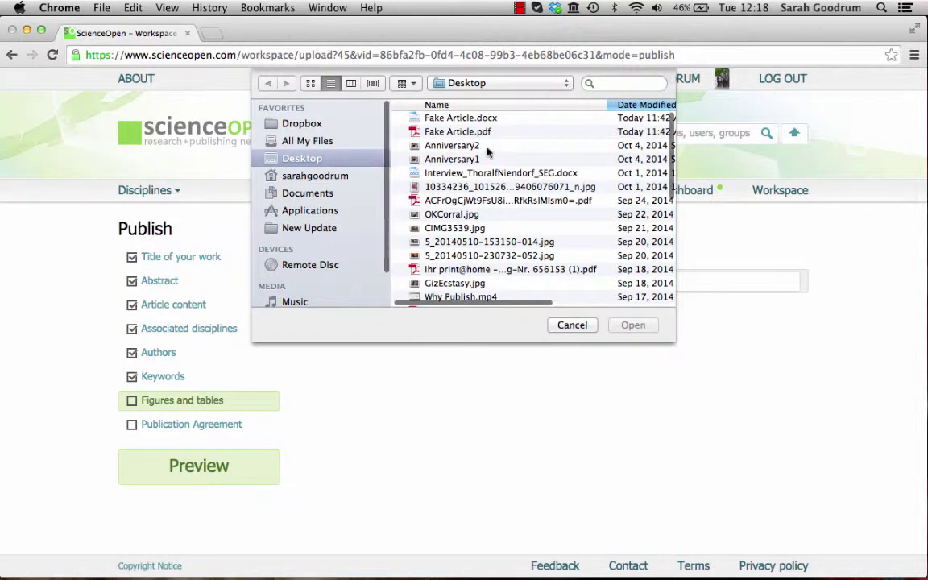
pyautogui.click(456, 283)
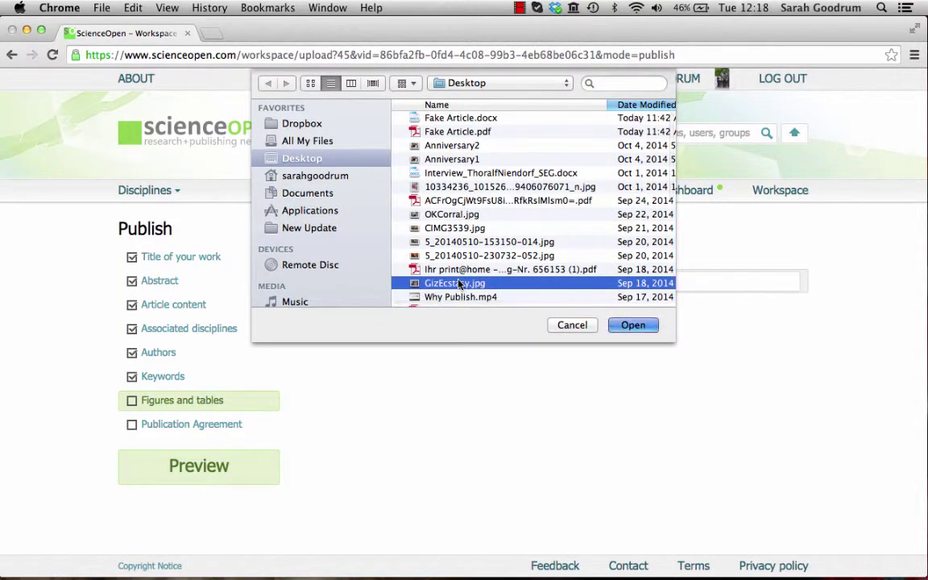
pyautogui.doubleClick(459, 283)
pyautogui.click(617, 280)
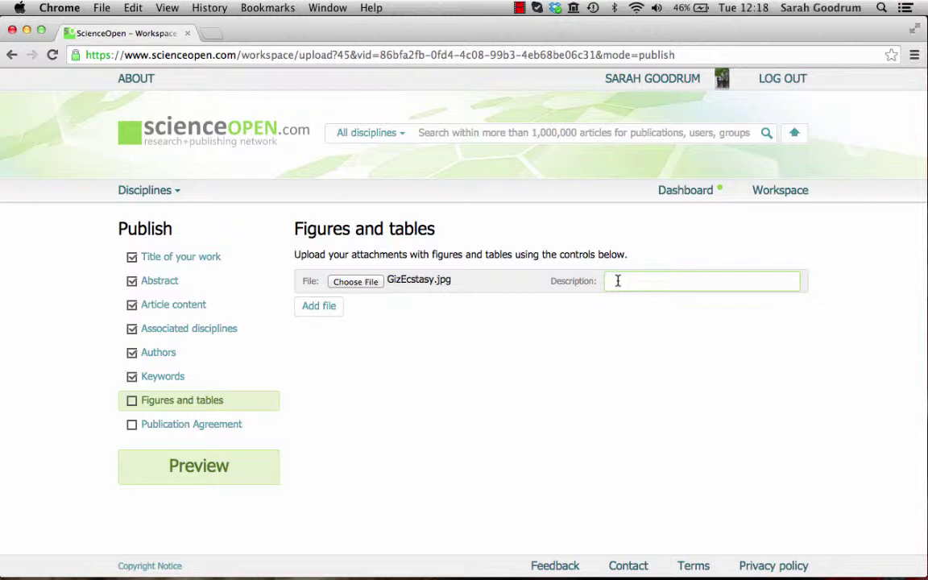
pyautogui.write('Fake')
pyautogui.write(' Figure')
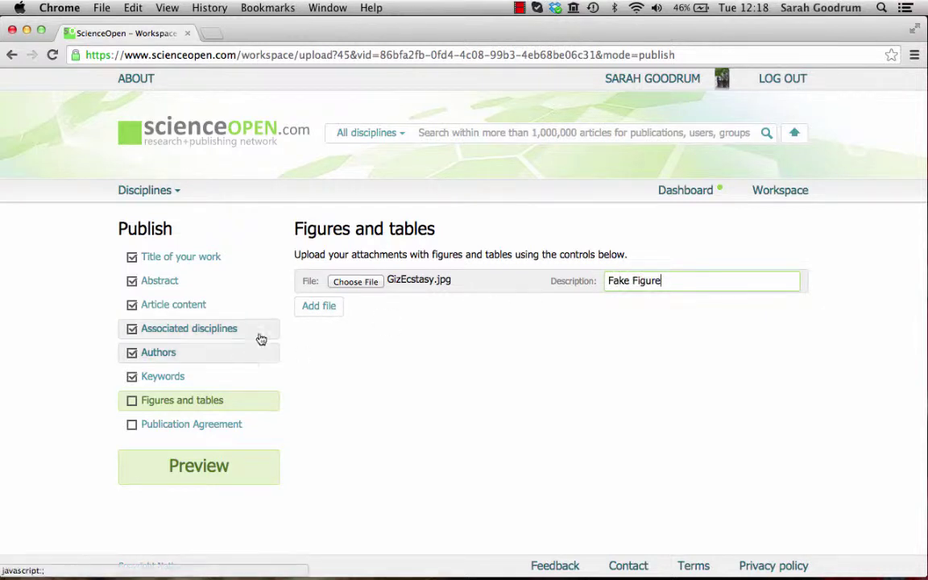
pyautogui.click(319, 311)
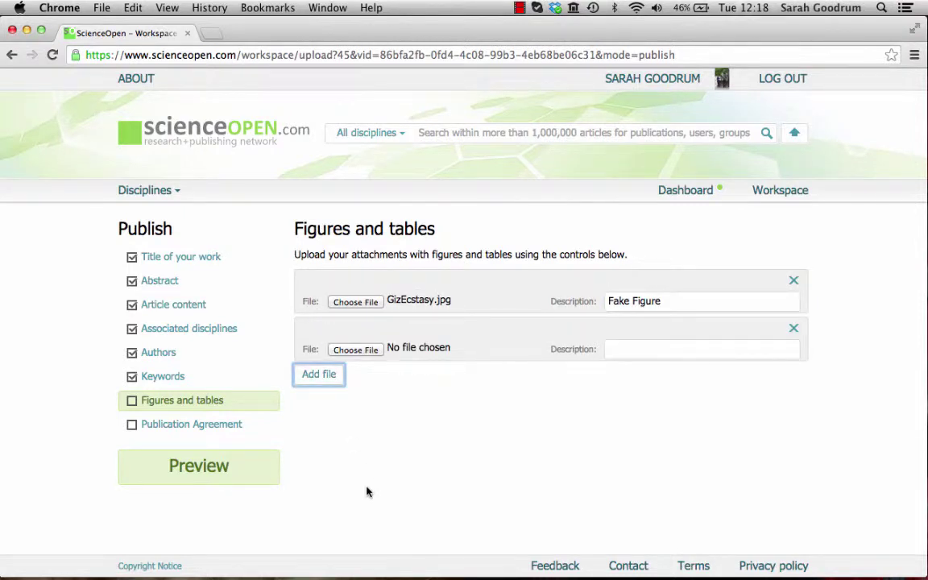
# Step: Scroll to the end of the Publication Agreement and tick 'I HAVE READ AND AGREE'
pyautogui.click(217, 431)
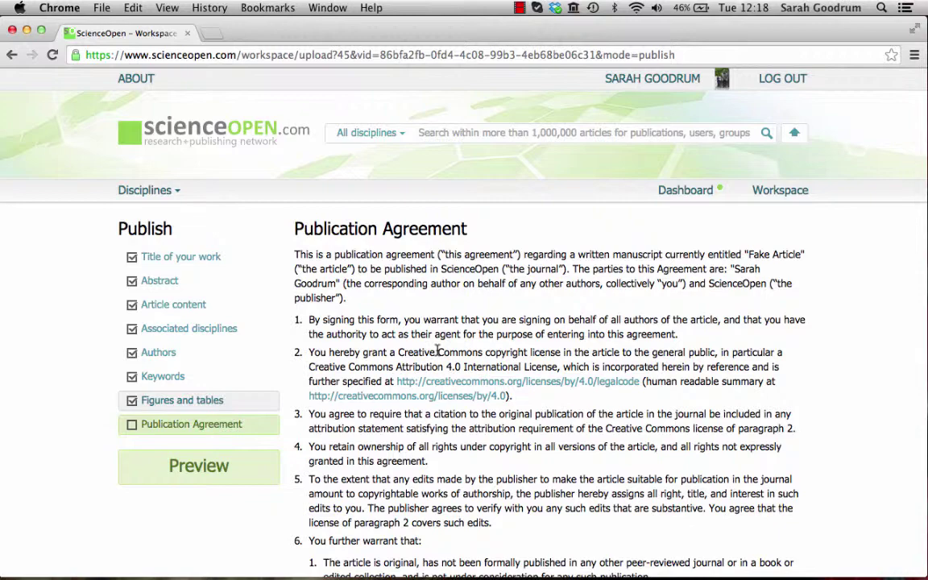
pyautogui.scroll(-5, 564, 362)
pyautogui.scroll(-1, 579, 363)
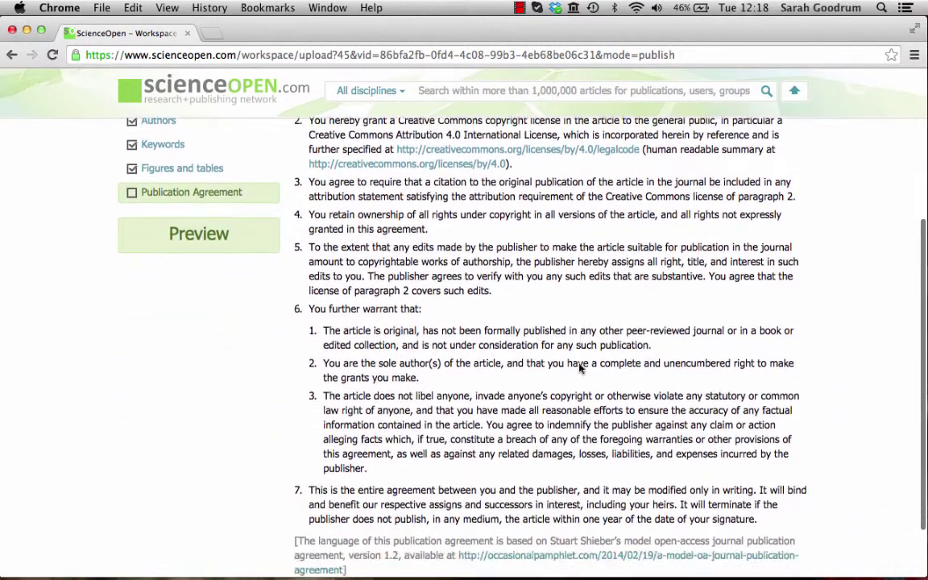
pyautogui.scroll(-2, 579, 363)
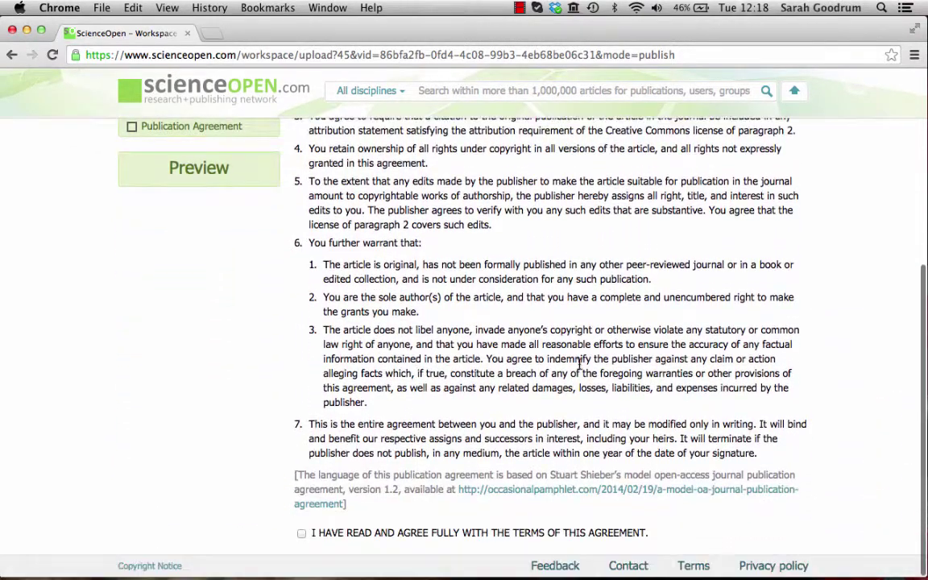
pyautogui.click(301, 533)
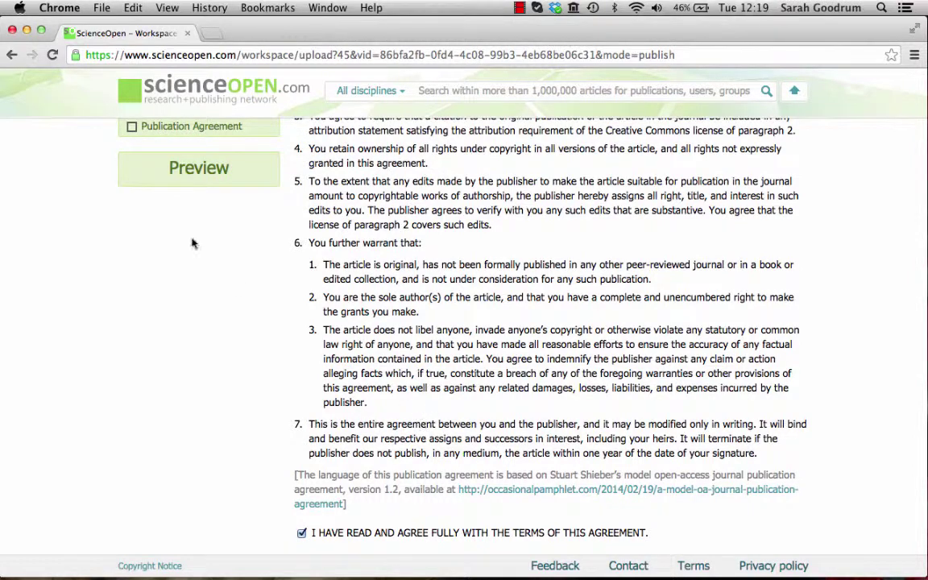
pyautogui.click(195, 181)
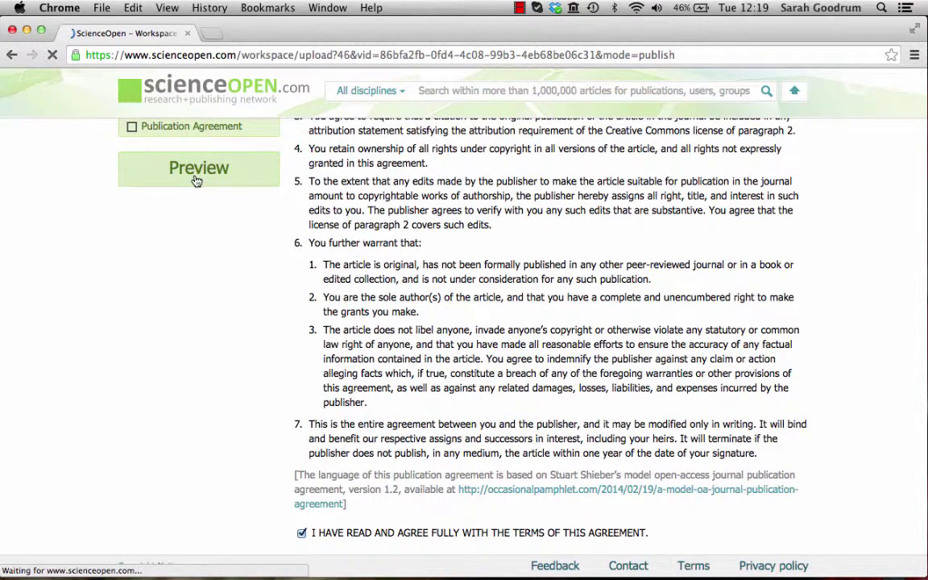
# Step: Publish Fake Article from the bottom of its preview page
pyautogui.scroll(-5, 747, 350)
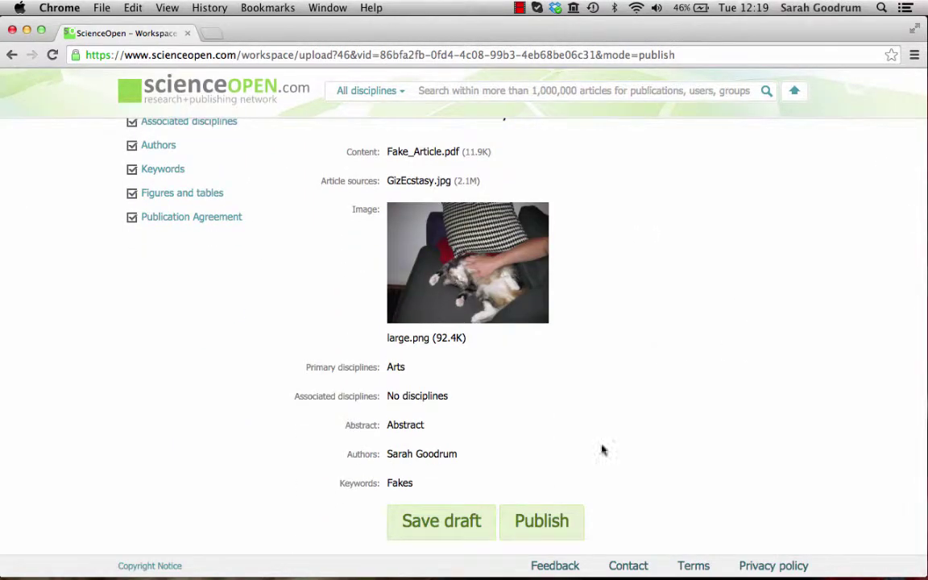
pyautogui.click(537, 512)
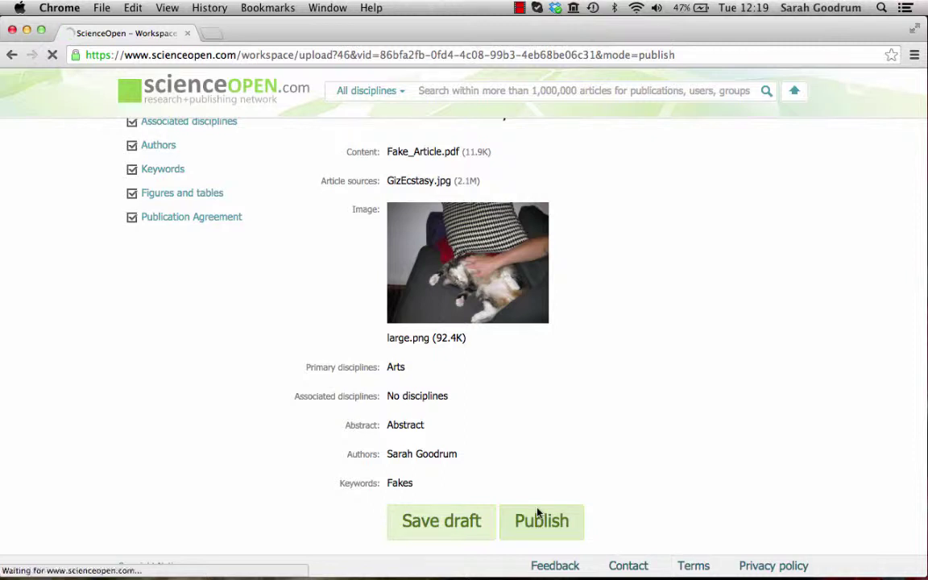